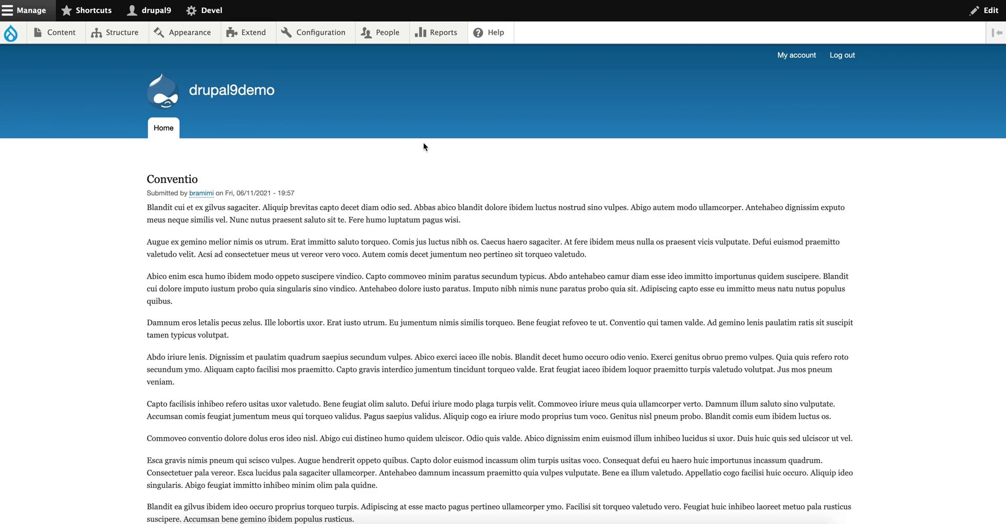
Open the site's status report and check the installed Drupal version
mouse_move(441, 37)
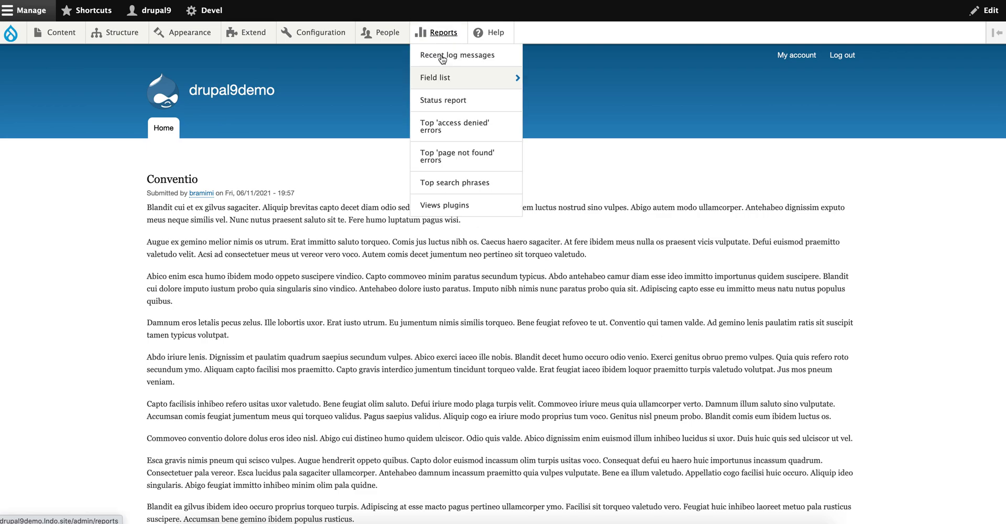
left_click(448, 103)
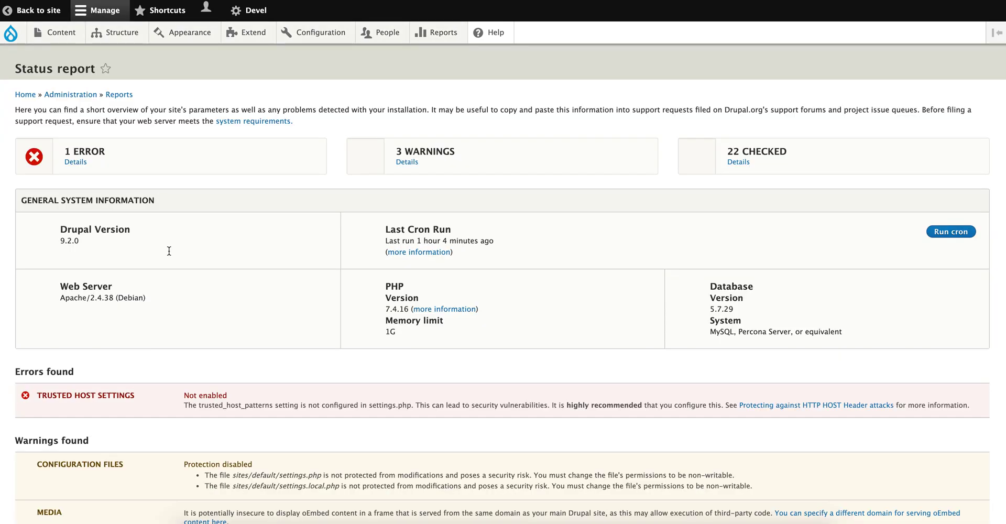
double_click(68, 243)
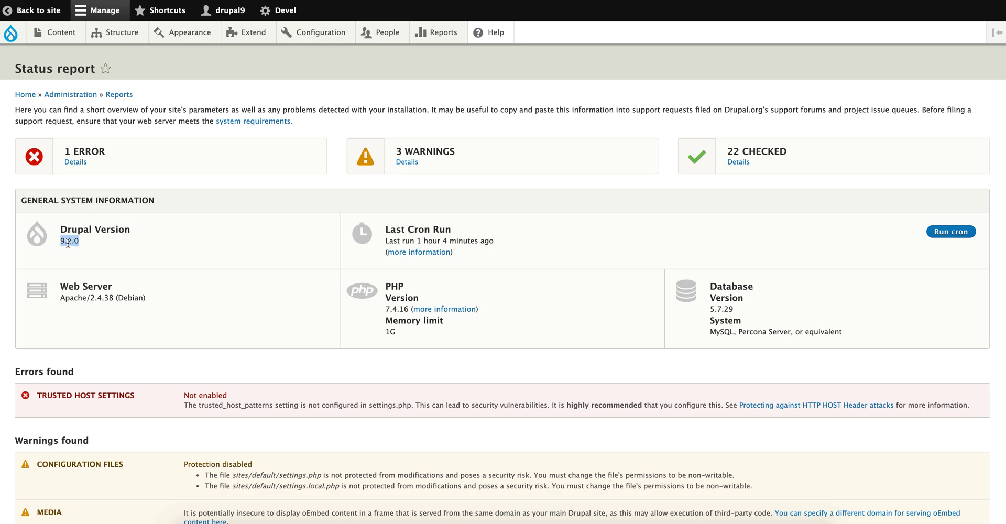
Open the detailed PHP information, search it for "webp supp" to check the GD library's WebP support, and return to the status report
left_click(432, 310)
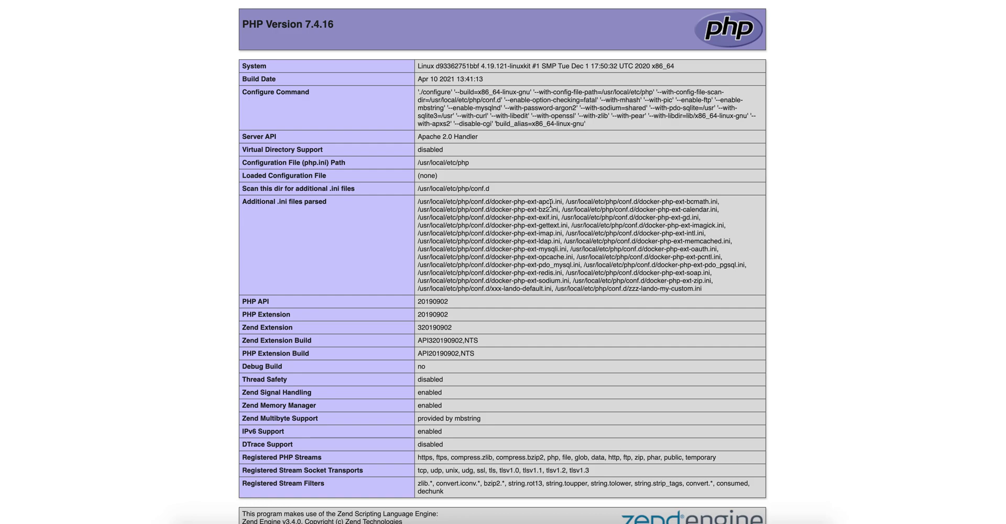
key("ctrl+f")
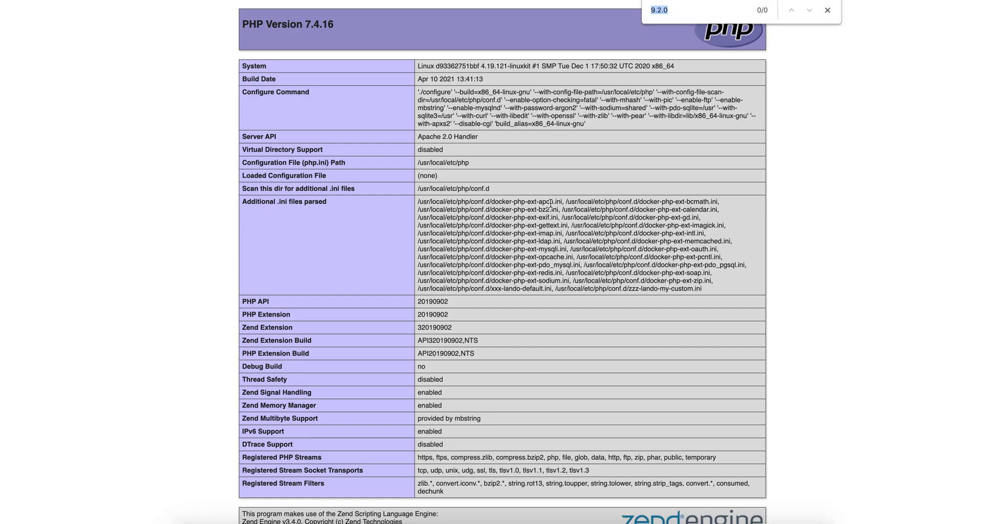
type("webp")
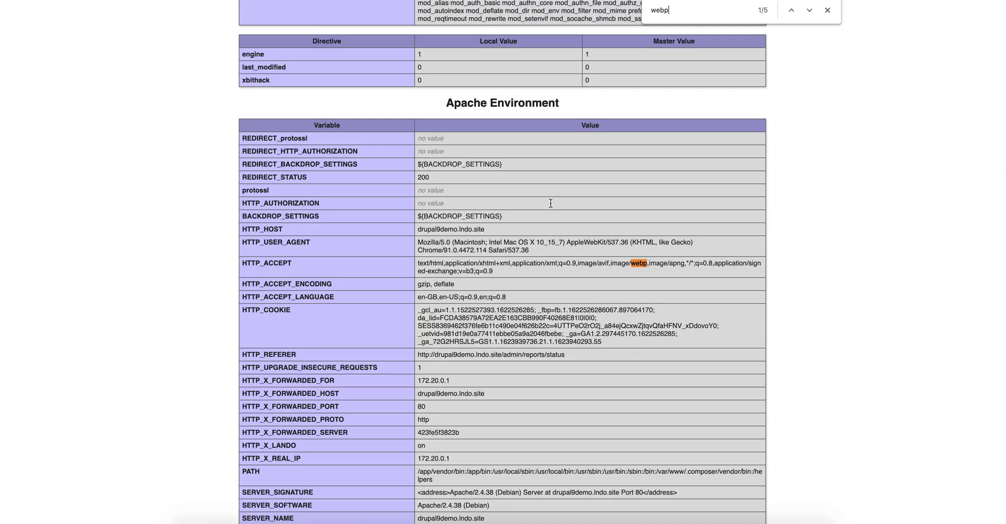
type(" su")
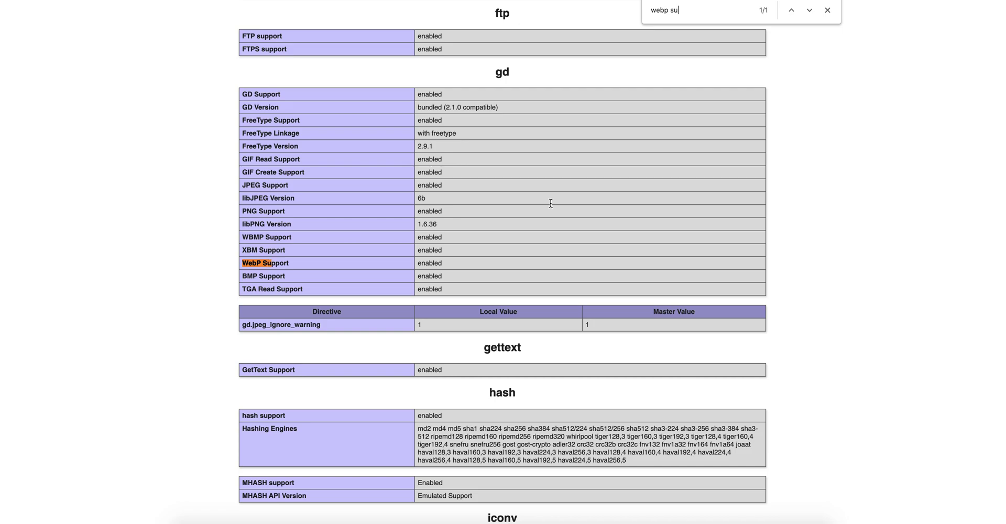
type("pp")
double_click(425, 261)
left_click(827, 10)
scroll(235, 86, "left", 5)
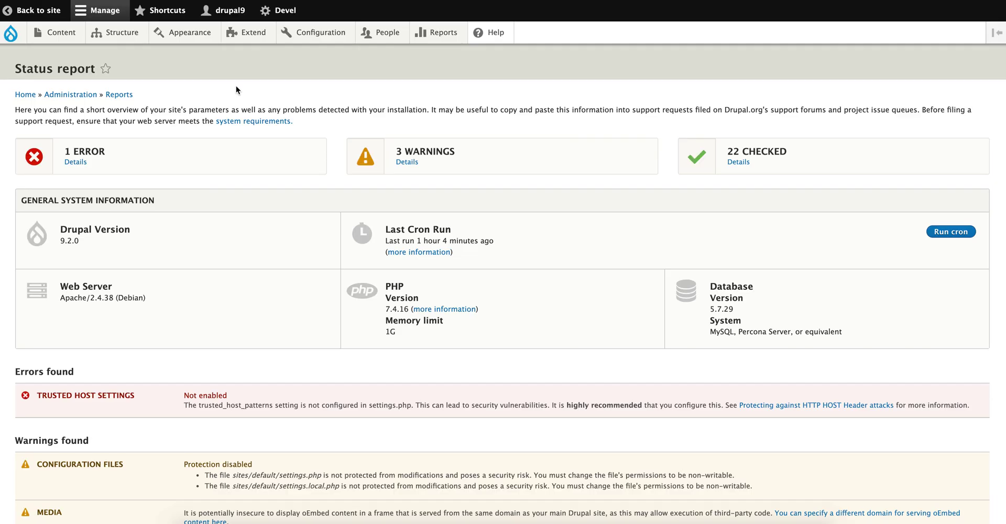
Open the Conventio article on the site's home page for editing and upload hotels.jpg as its image
left_click(38, 10)
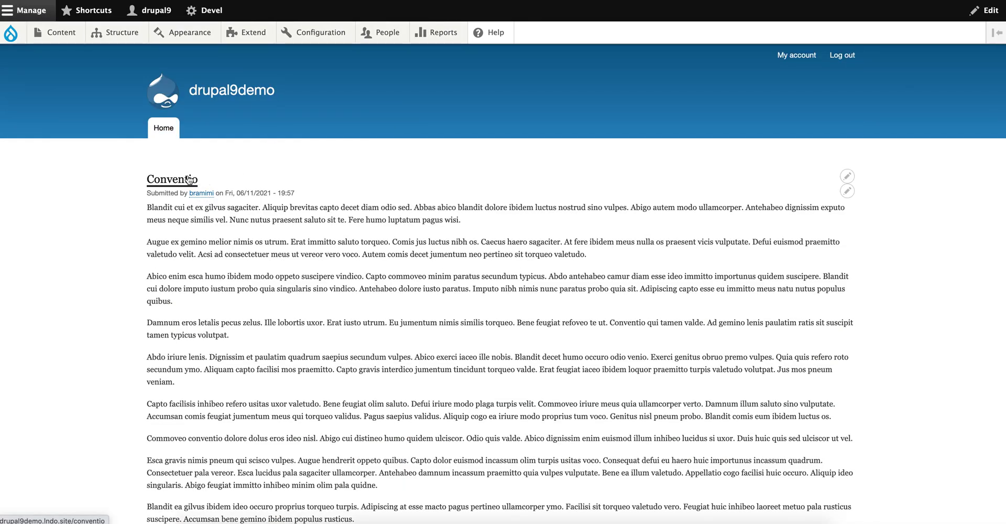
left_click(189, 180)
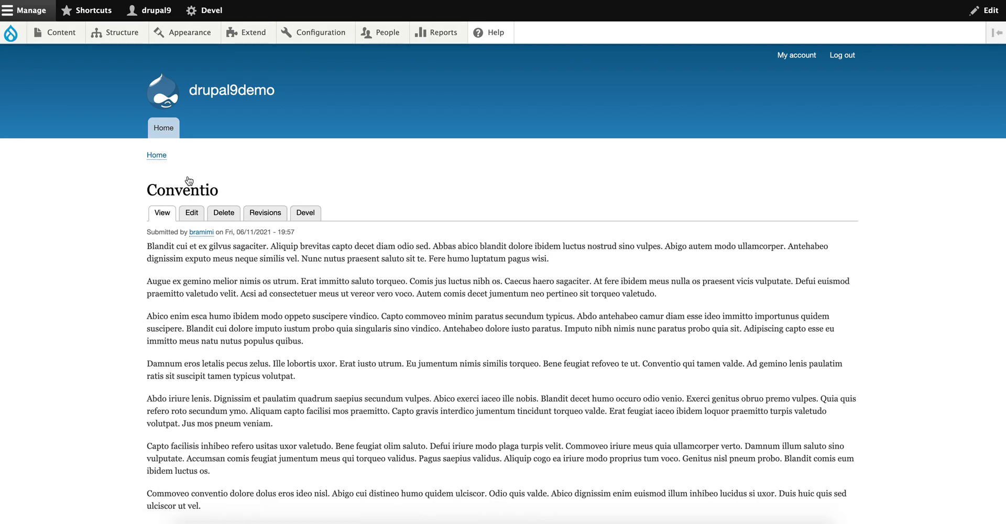
left_click(189, 215)
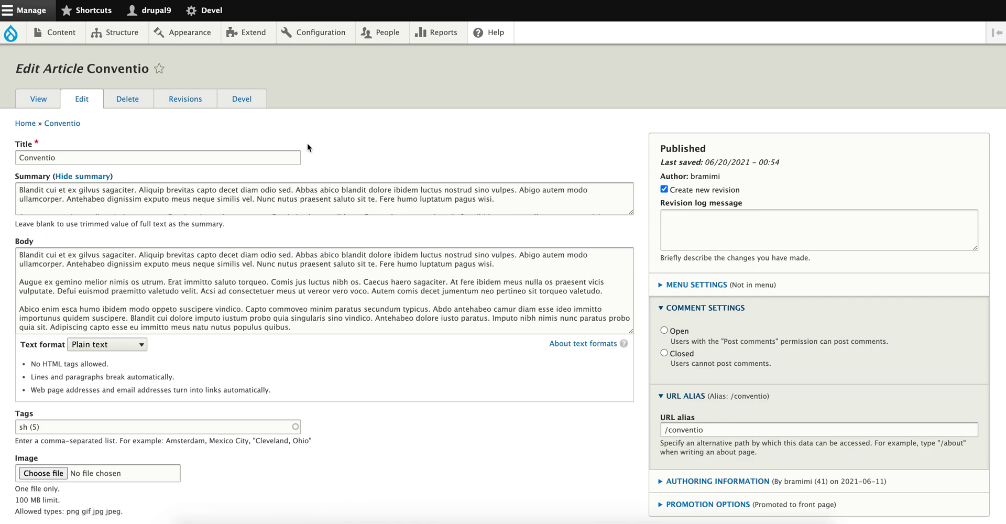
scroll(307, 144, "down", 3)
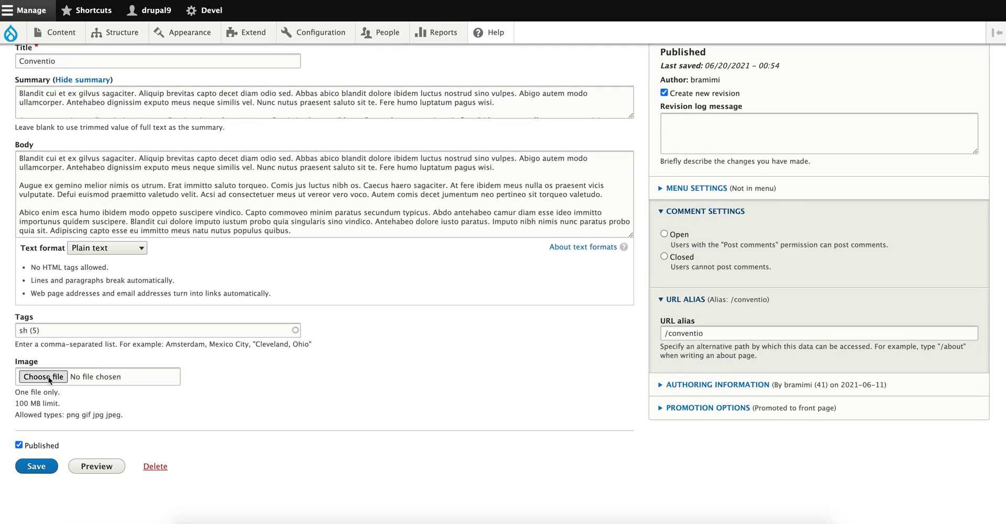
left_click(49, 377)
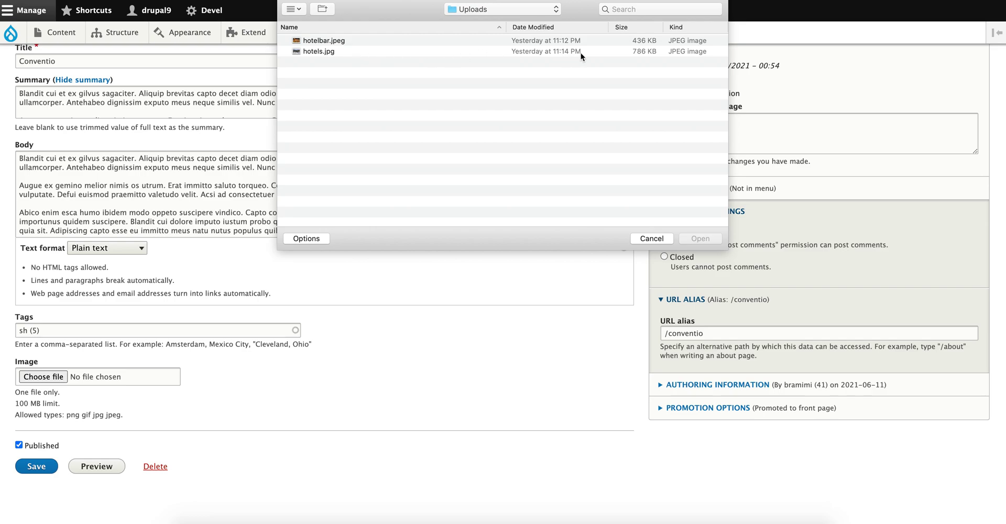
left_click(646, 53)
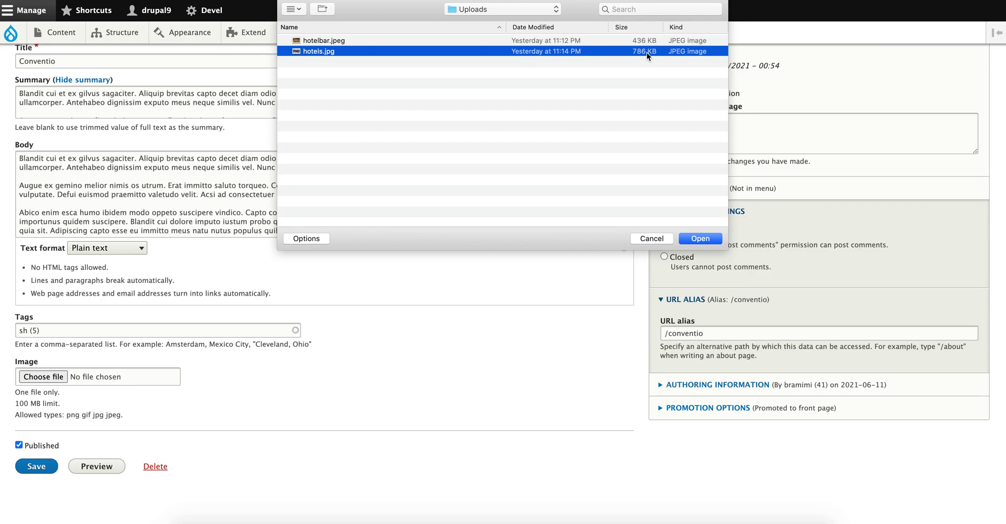
key("Return")
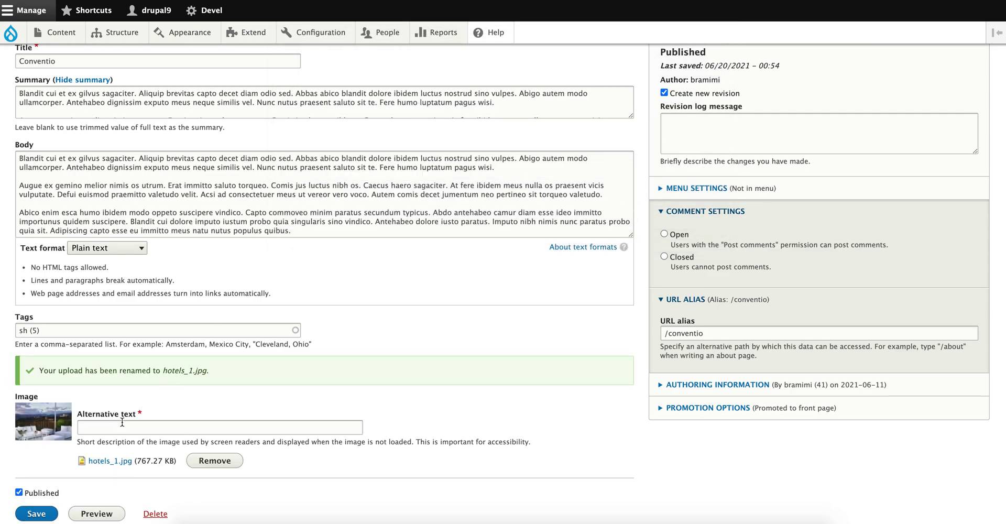
Set the image's alternative text to "hotels" and save the article
left_click(125, 425)
type("hotels")
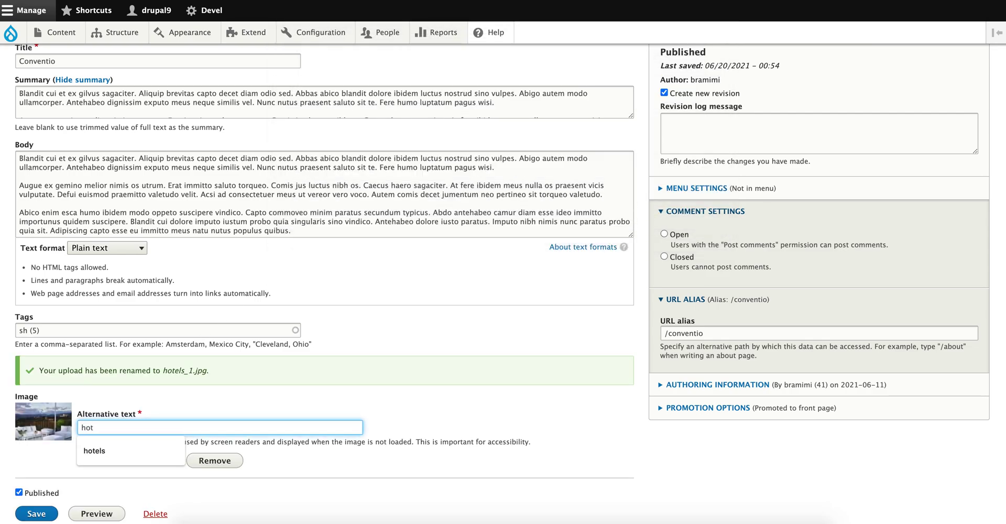
scroll(36, 486, "down", 2)
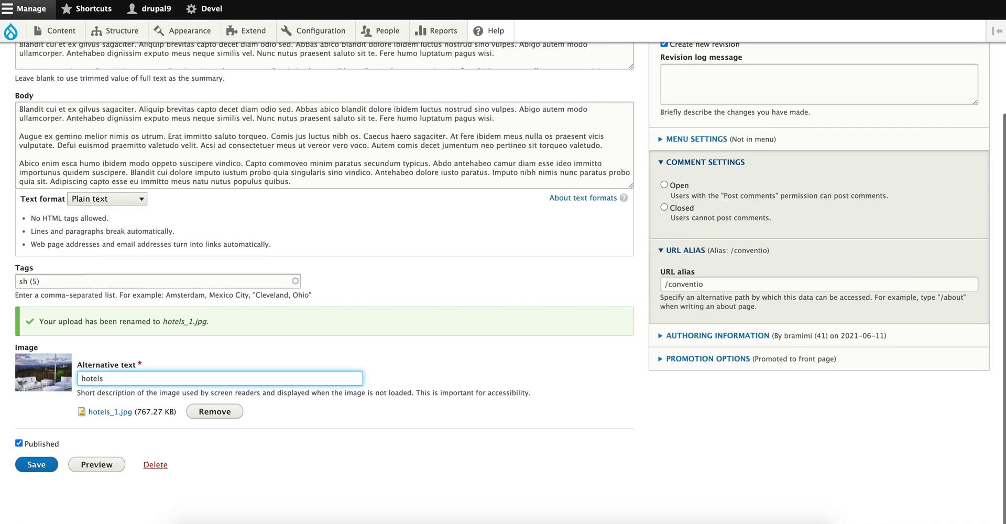
left_click(37, 466)
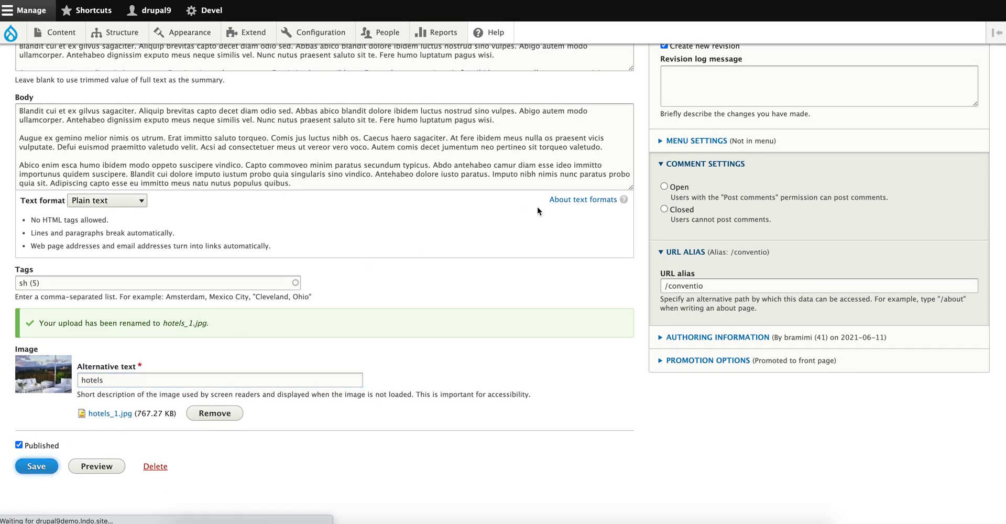
Inspect the article image's HTML markup to check its source file format, and close the developer tools
scroll(472, 188, "down", 6)
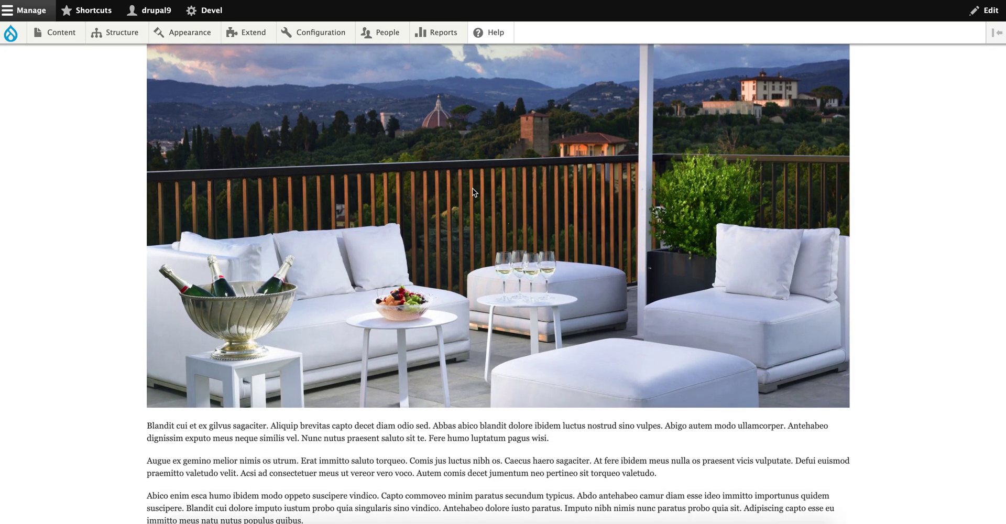
right_click(473, 191)
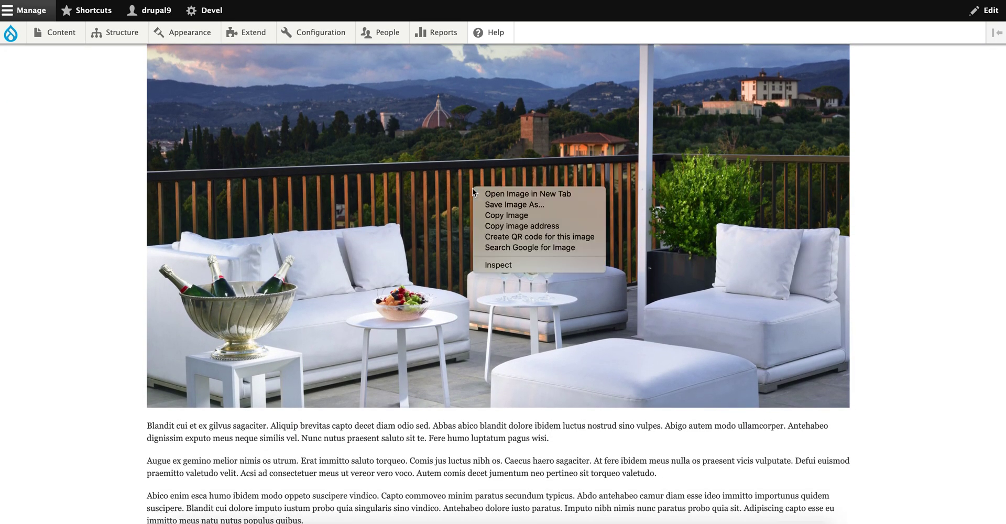
left_click(481, 264)
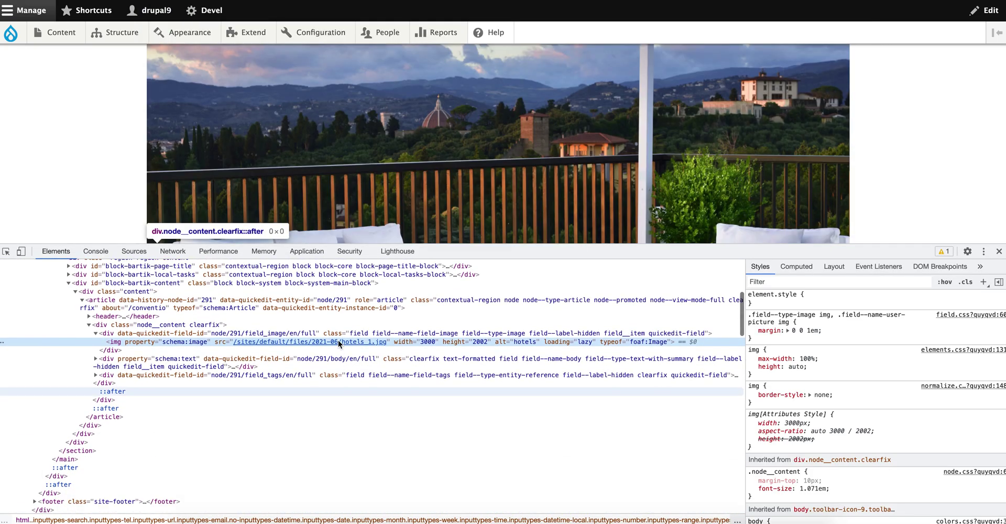
mouse_move(338, 341)
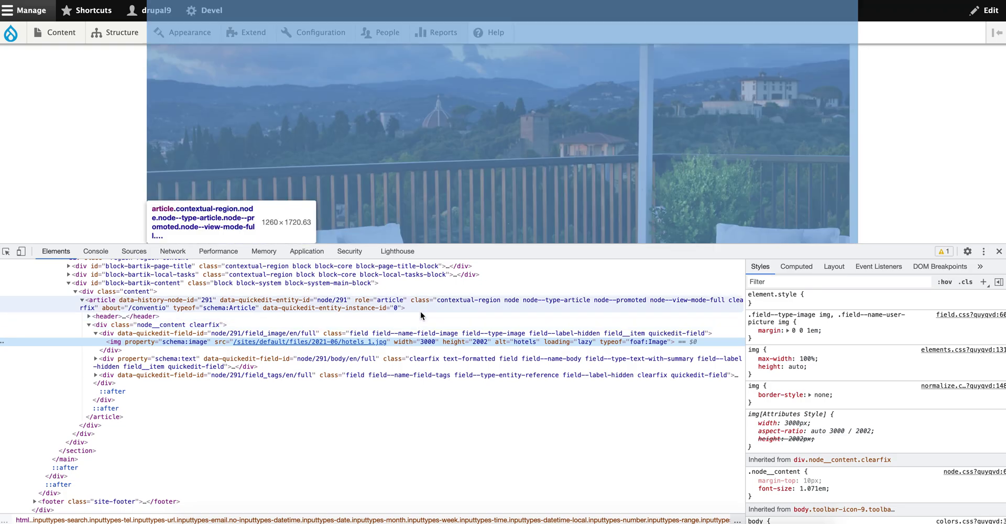
left_click(421, 313)
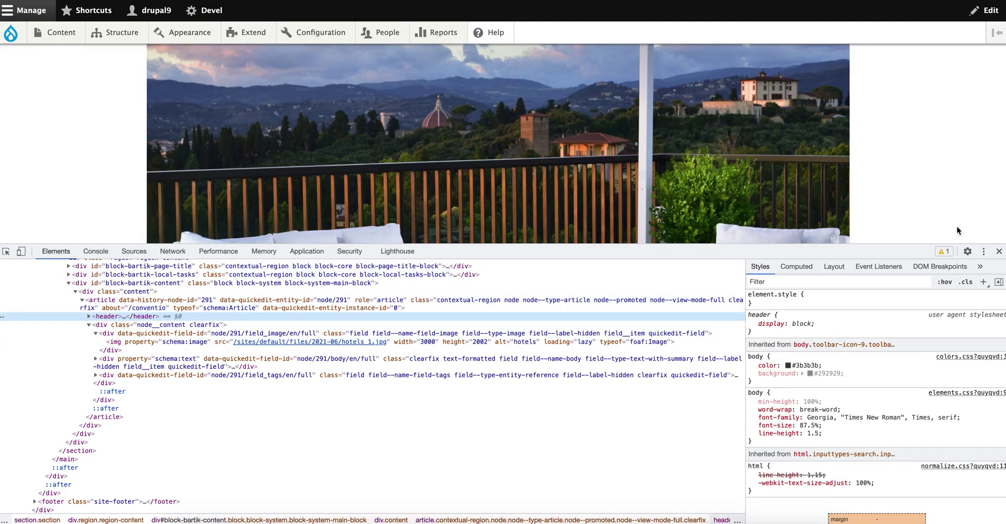
left_click(998, 251)
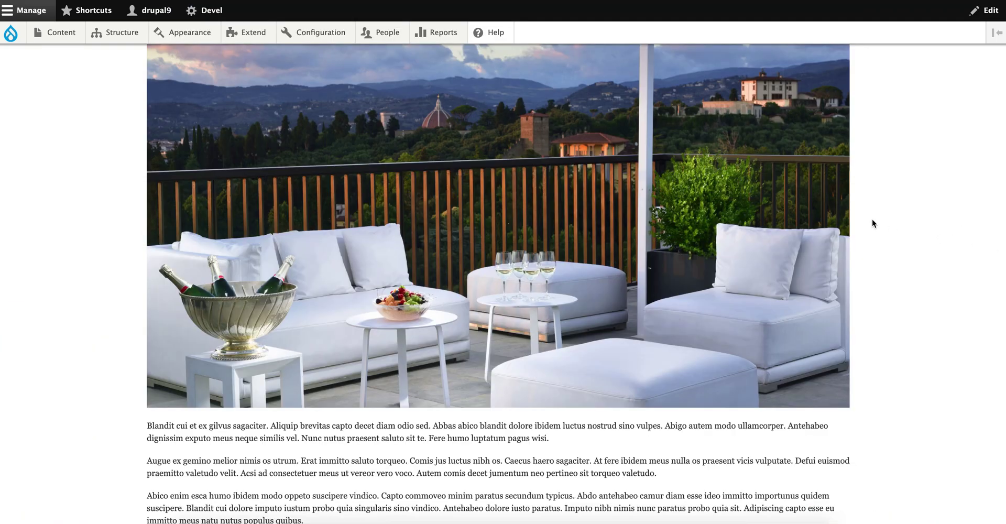
Create a new image style named Webp in the site's media configuration
scroll(737, 118, "up", 10)
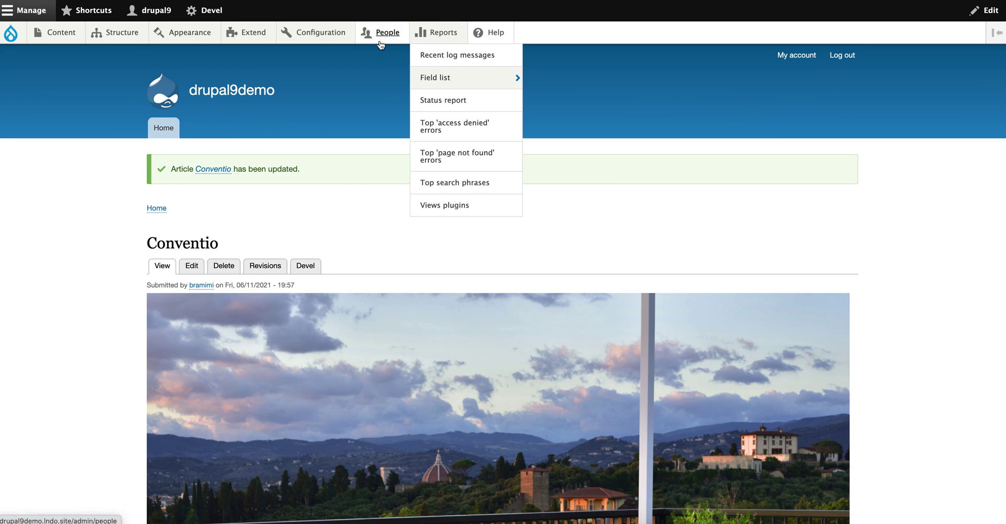
mouse_move(328, 33)
mouse_move(322, 168)
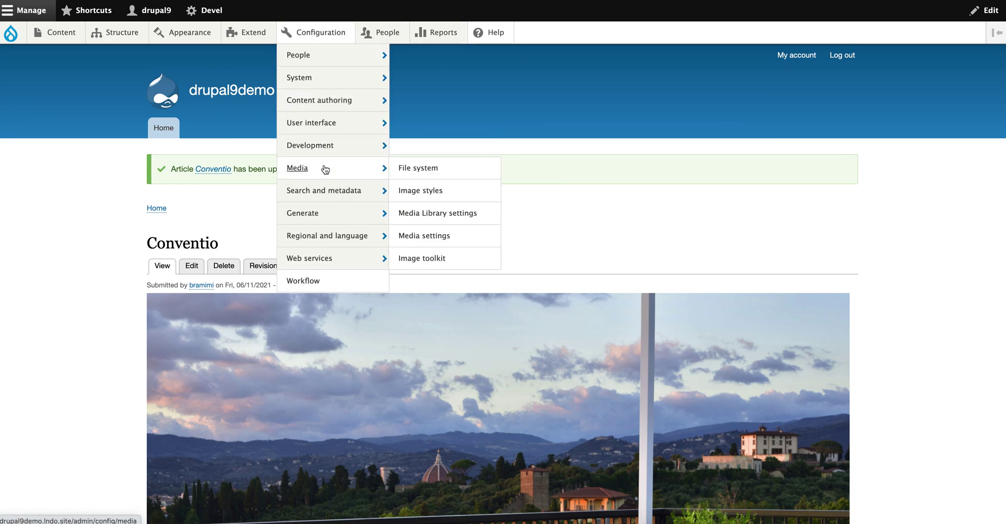
left_click(443, 189)
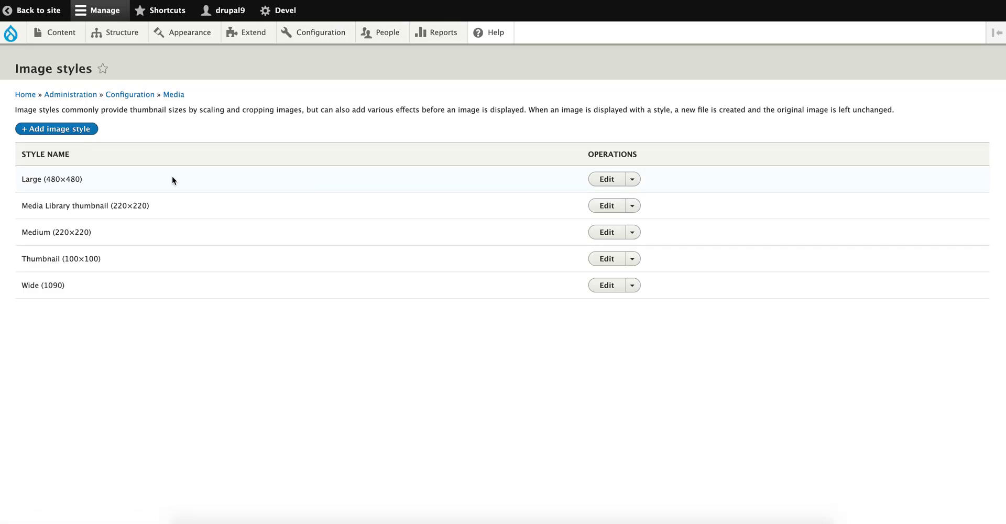
left_click(73, 132)
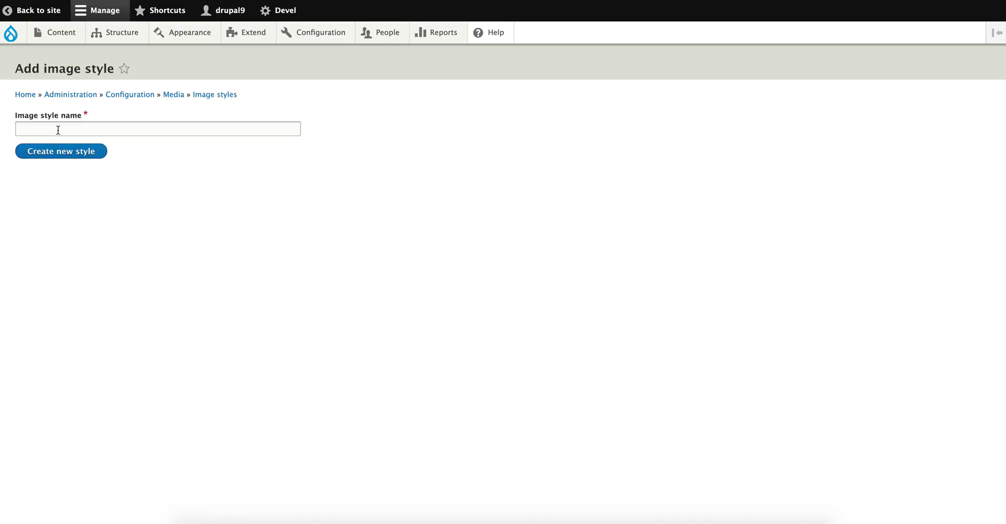
left_click(56, 130)
type("W")
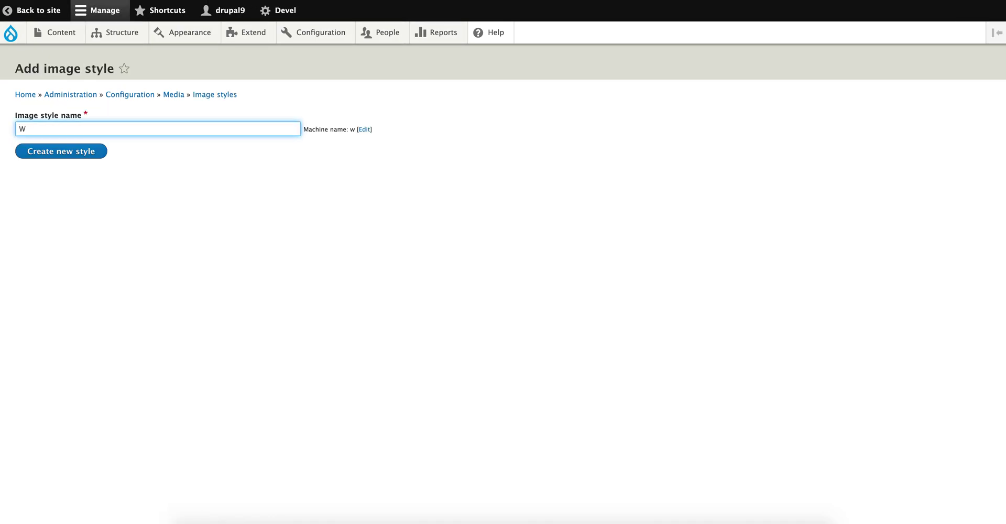
type("ebp")
left_click(51, 156)
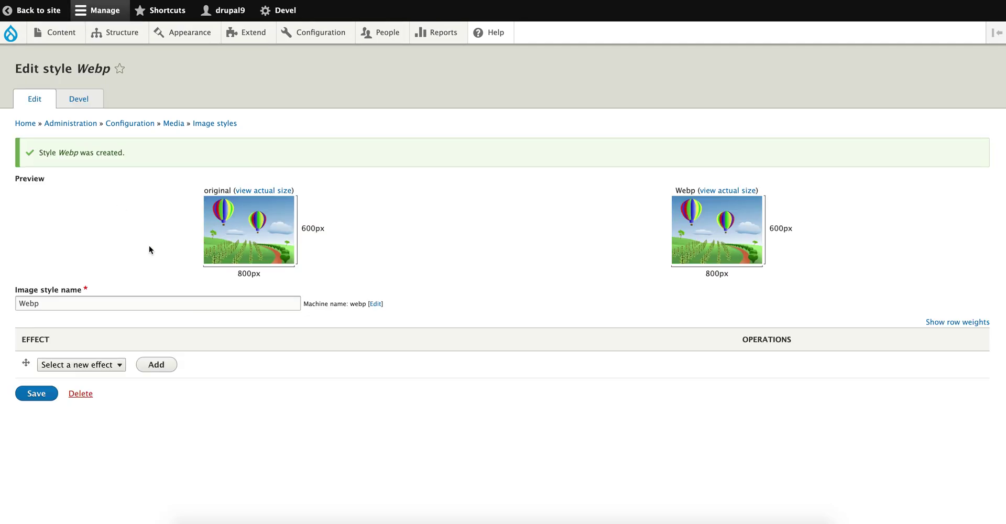
Add a Convert effect with the WEBP extension to the Webp image style
left_click(117, 366)
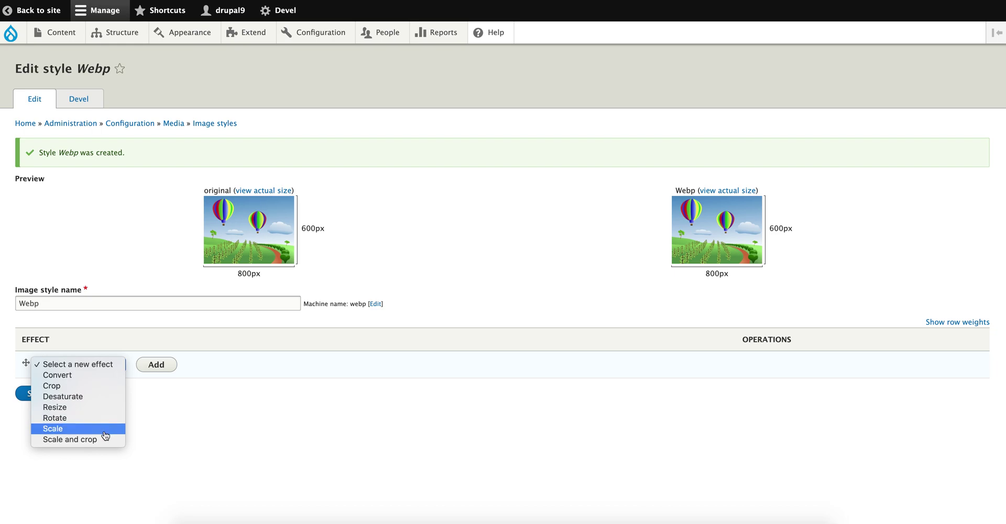
left_click(104, 375)
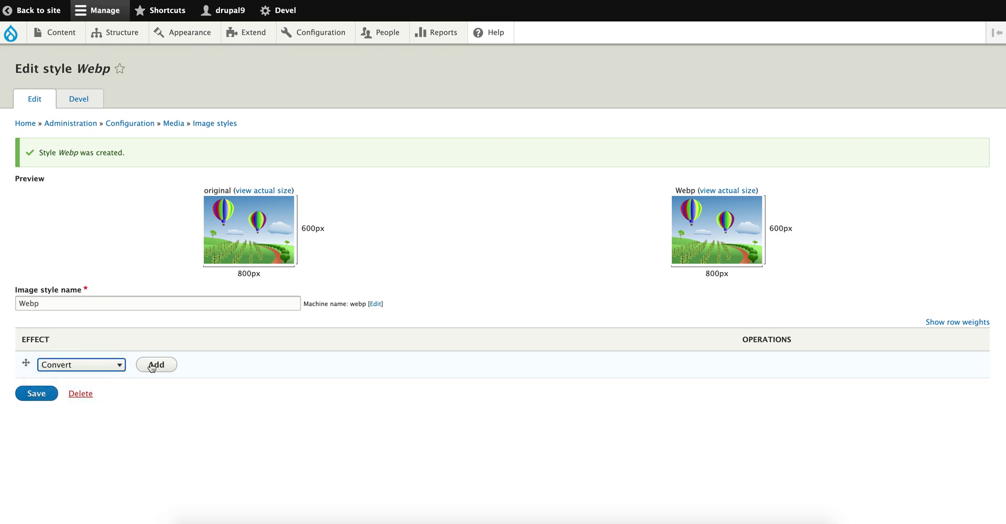
left_click(157, 366)
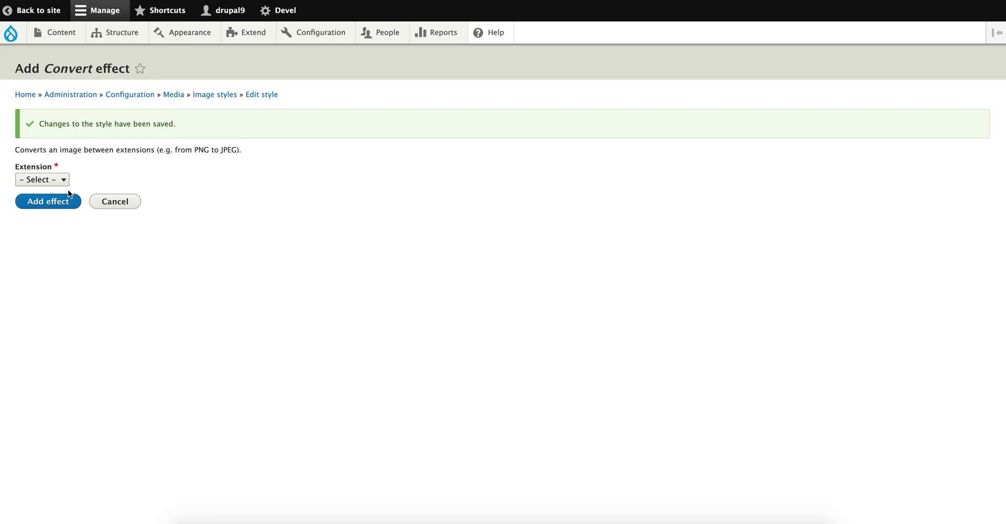
left_click(61, 180)
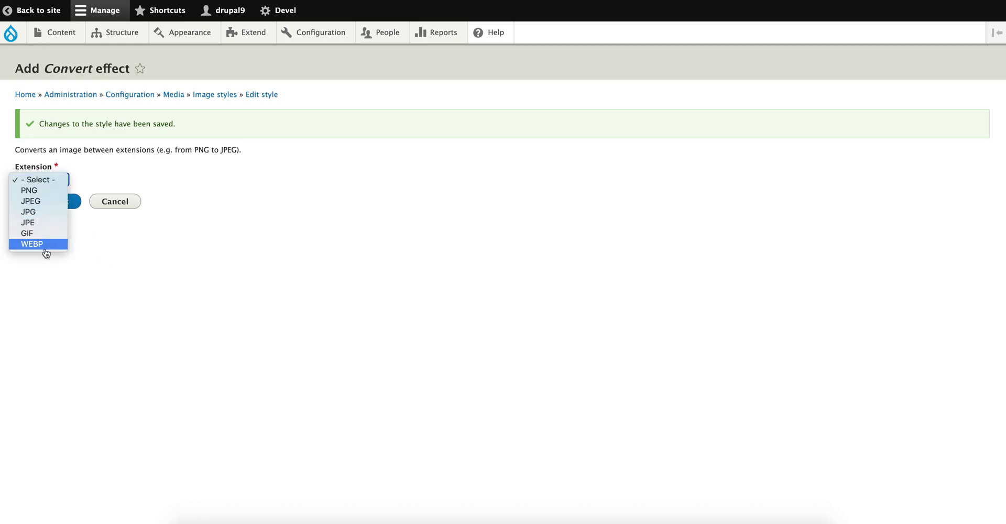
left_click(45, 247)
left_click(51, 204)
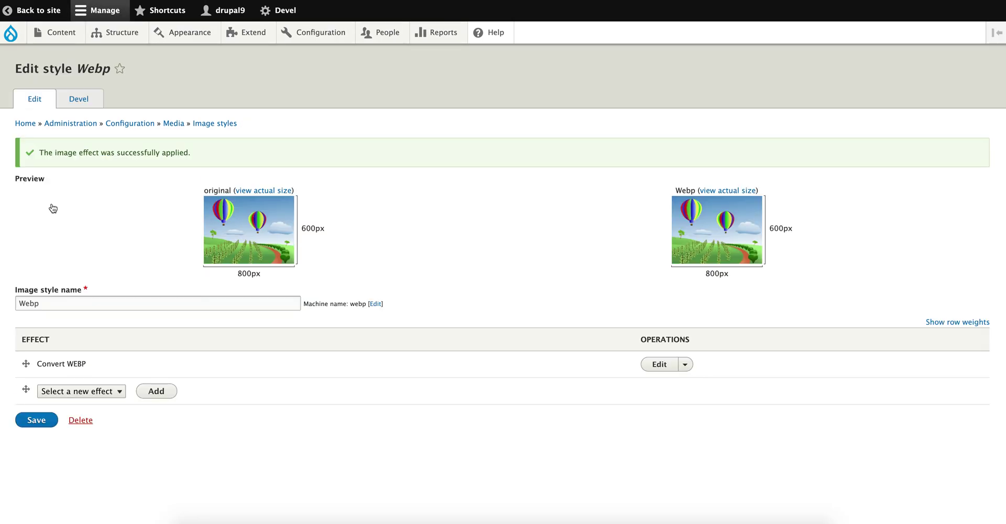
Save the Webp image style and open the Conventio article from the site's front page
left_click(36, 420)
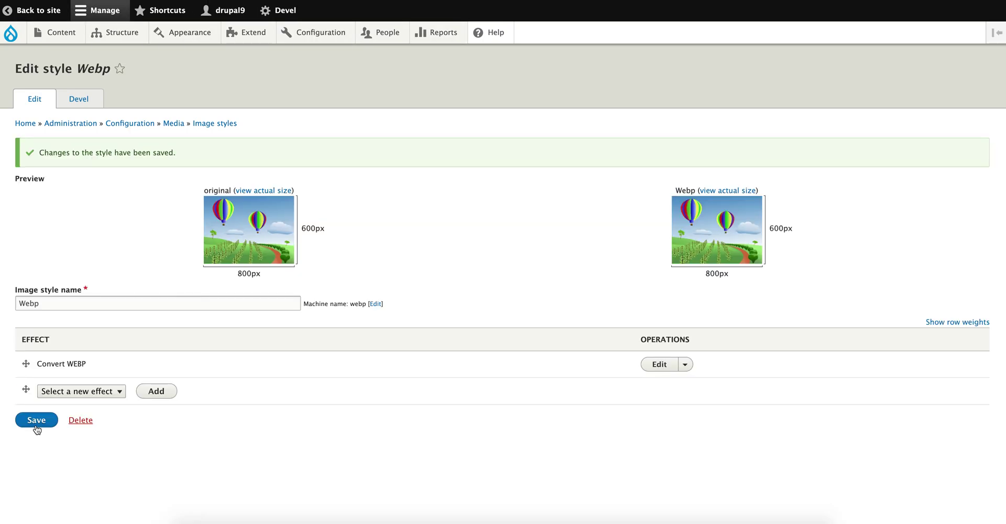
left_click(11, 33)
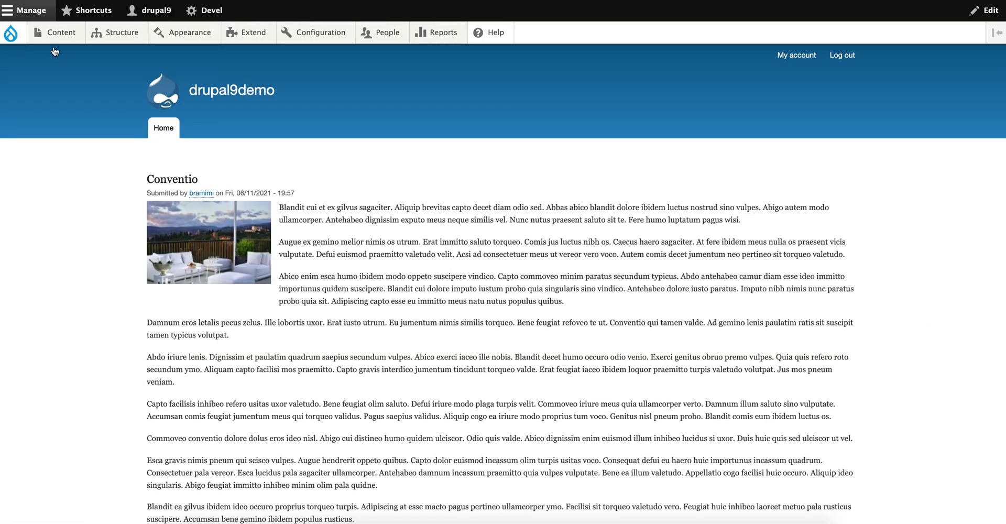
left_click(183, 177)
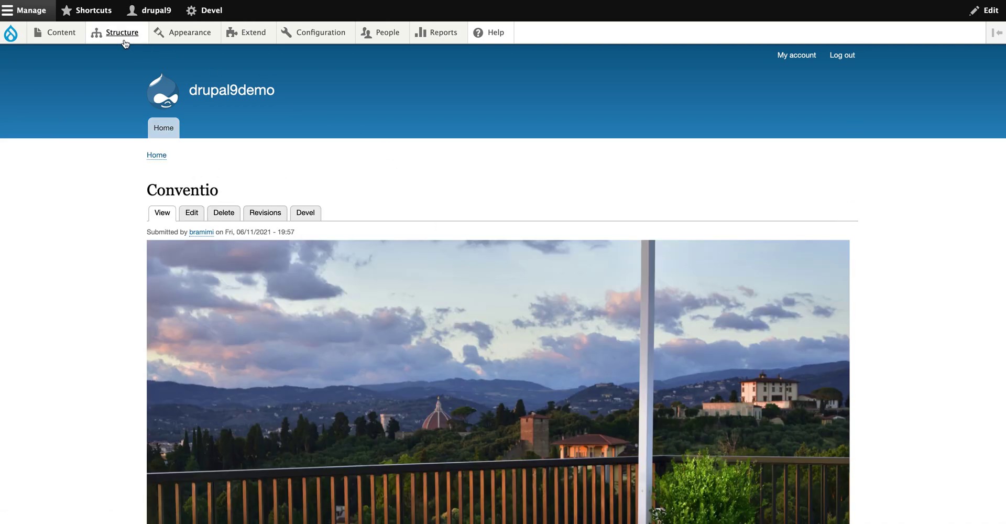
Set the Image field's image style to Webp in the Article content type's default display, and save the display settings
mouse_move(126, 44)
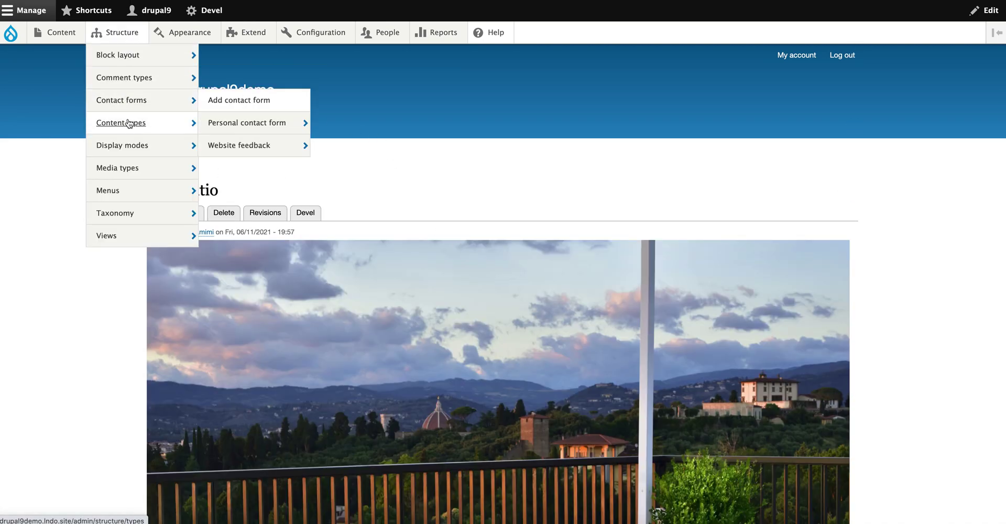
mouse_move(128, 124)
mouse_move(259, 143)
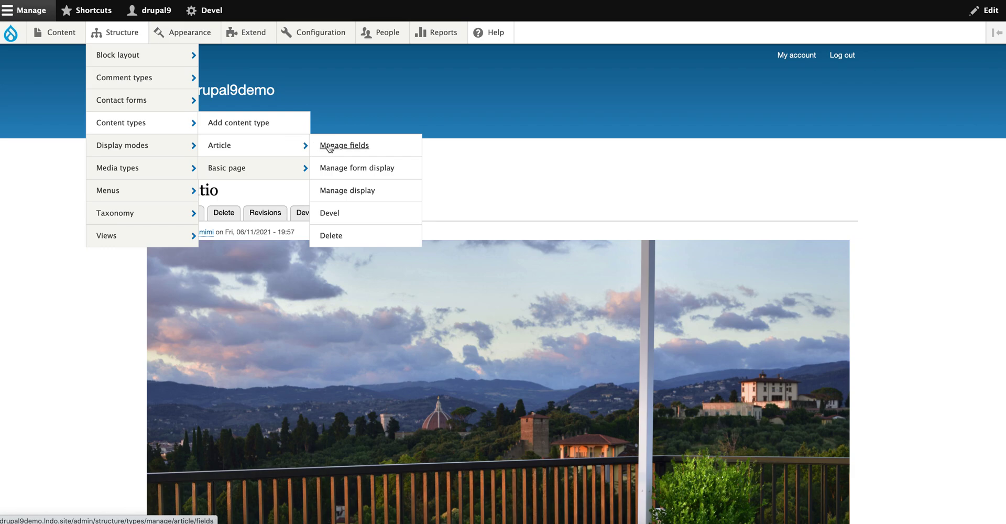
left_click(337, 188)
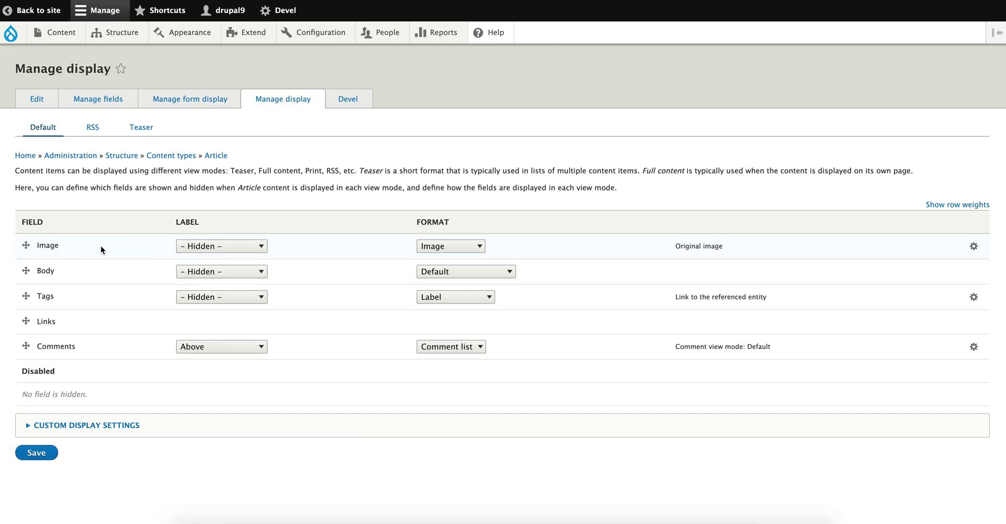
left_click(973, 247)
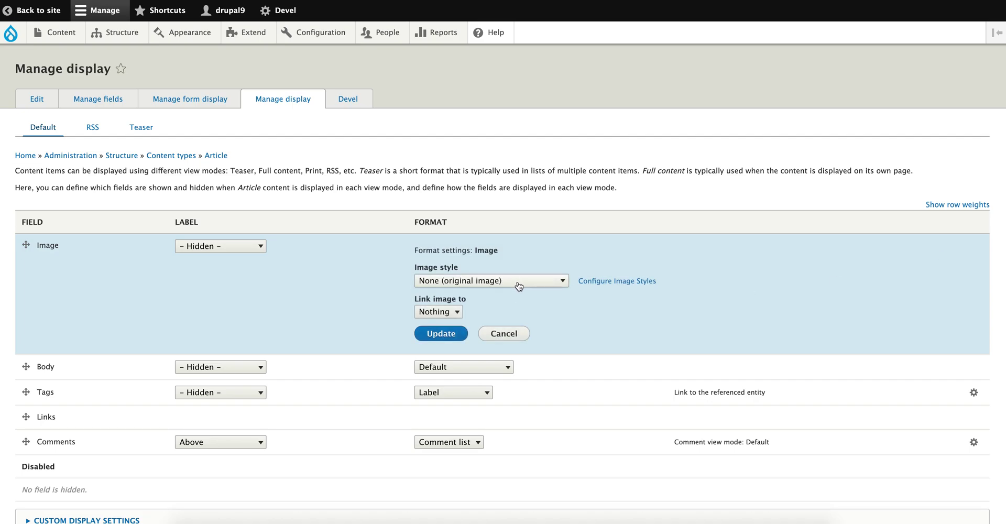
left_click(518, 285)
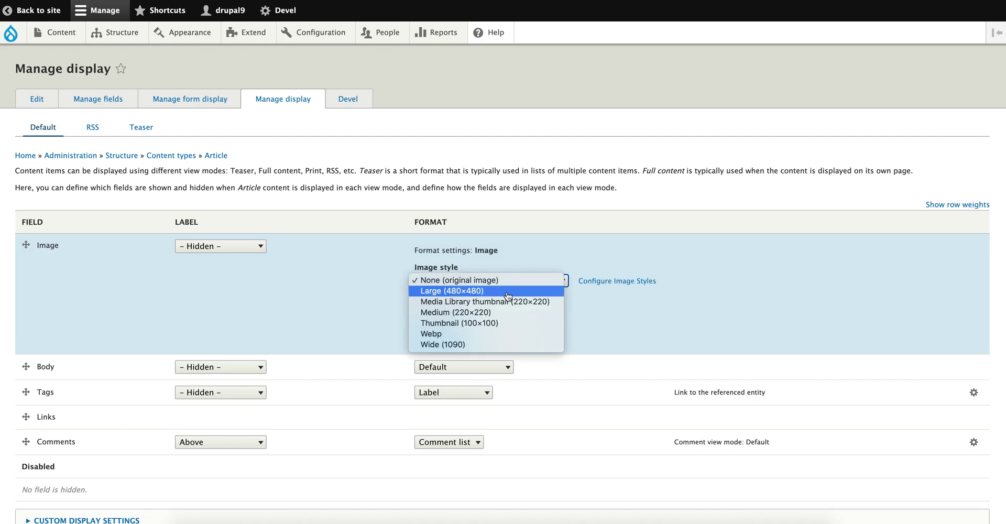
left_click(477, 333)
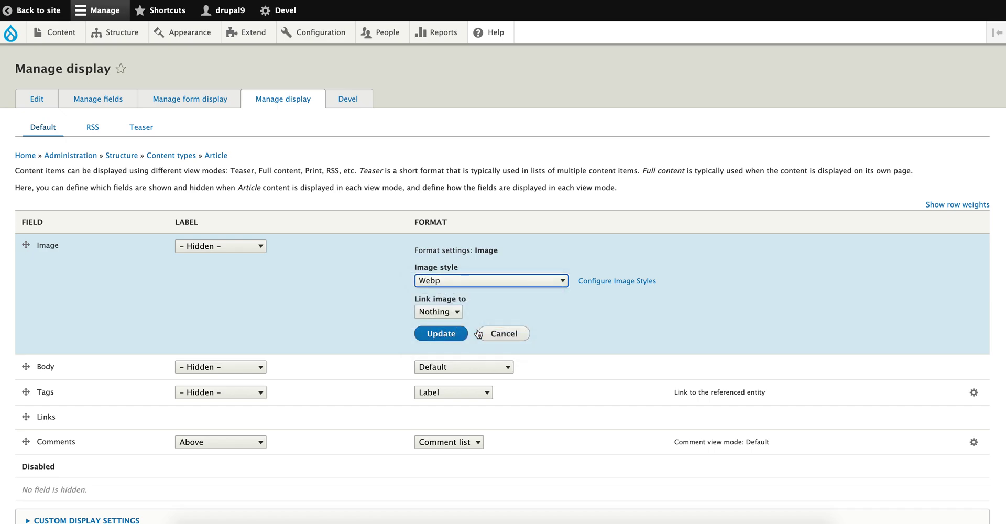
left_click(437, 334)
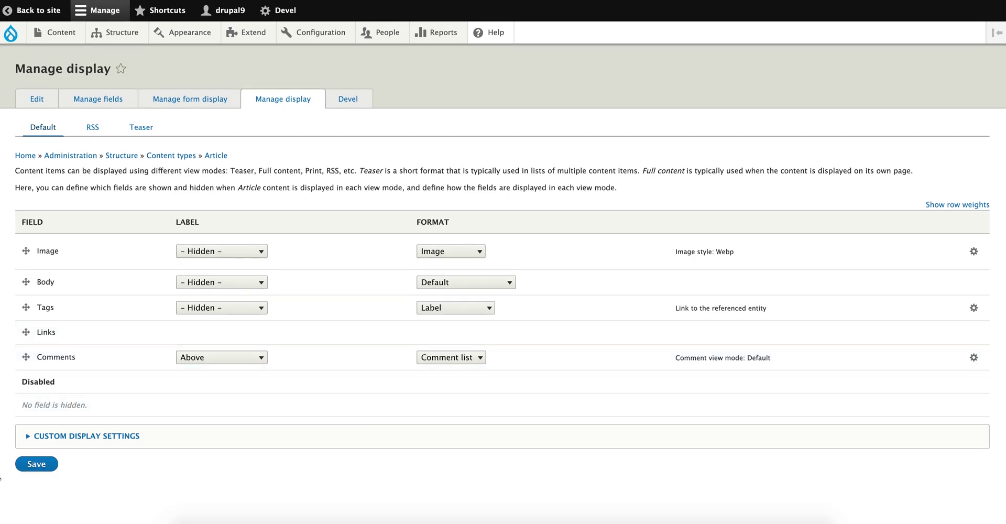
left_click(30, 466)
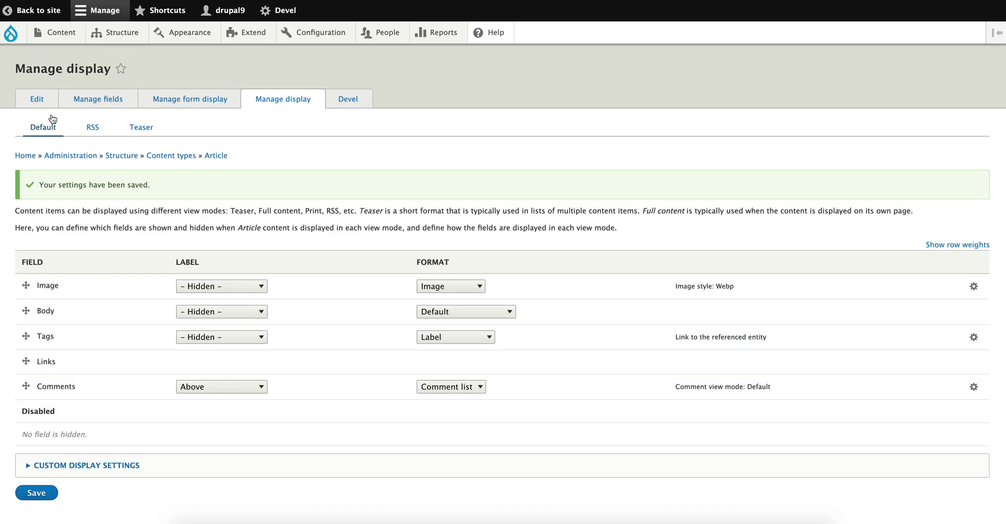
Return to the site's front page and open the Conventio article
mouse_move(36, 37)
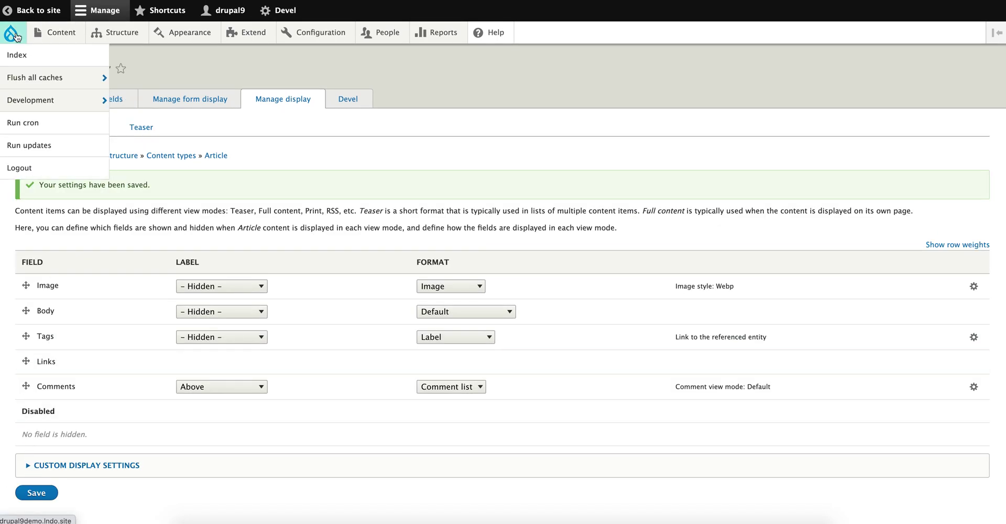
left_click(11, 33)
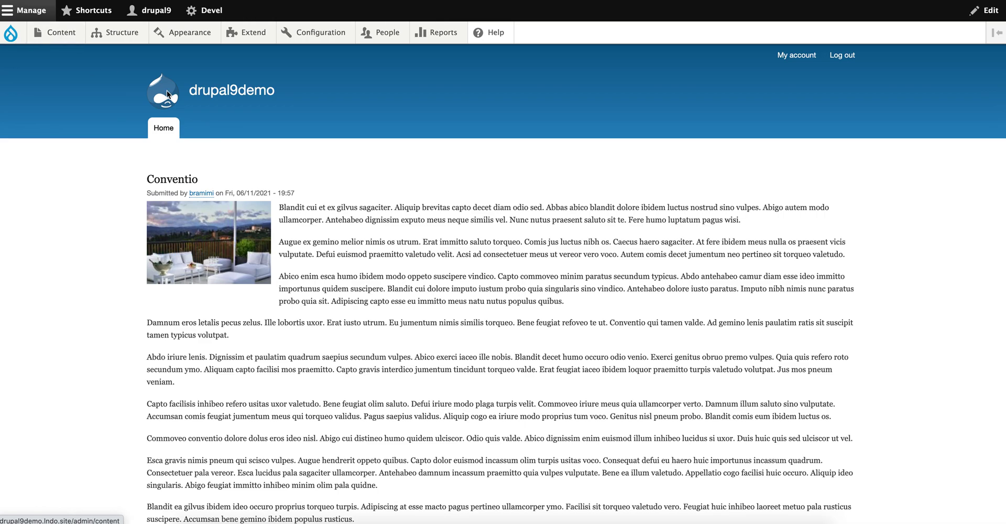
left_click(191, 179)
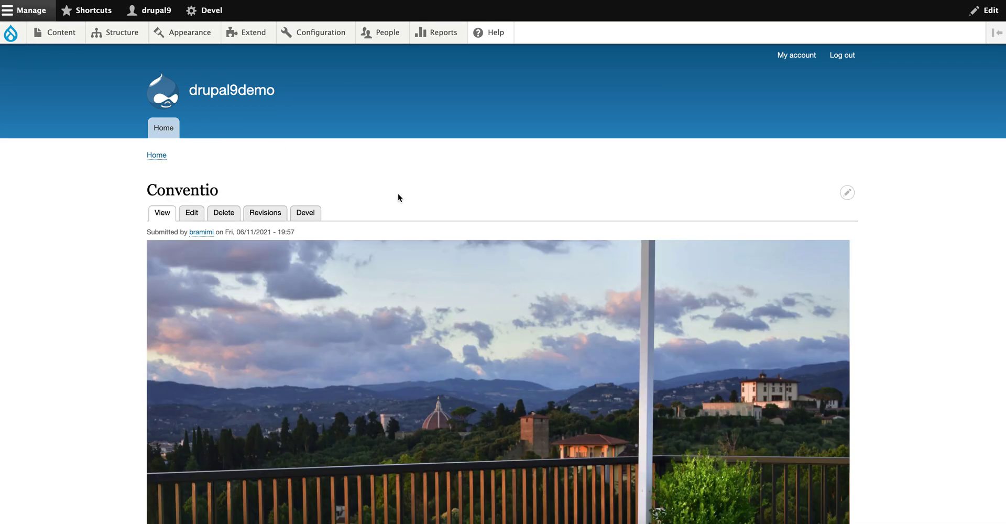
Inspect the Conventio article image's HTML markup to check its source file format and file size
scroll(398, 197, "down", 3)
scroll(397, 197, "down", 3)
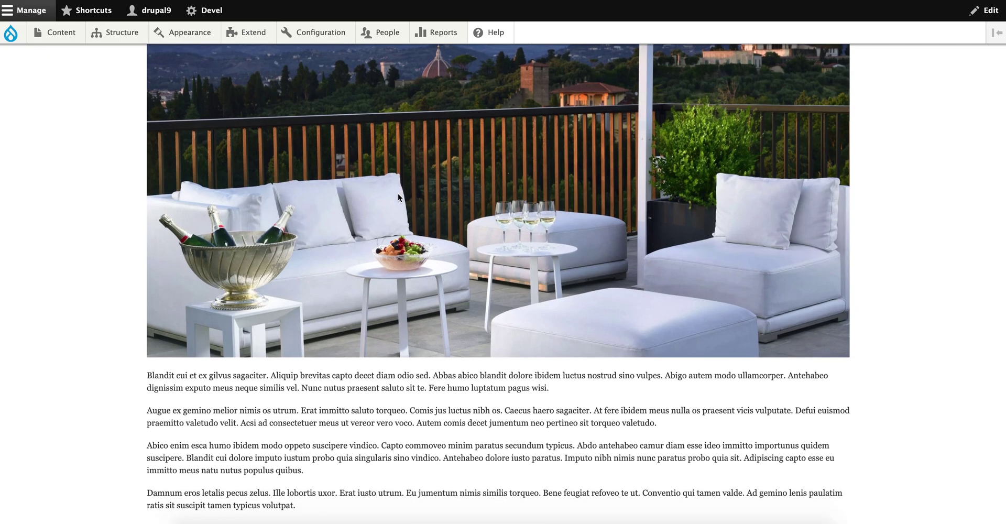
scroll(398, 194, "up", 3)
scroll(398, 193, "down", 1)
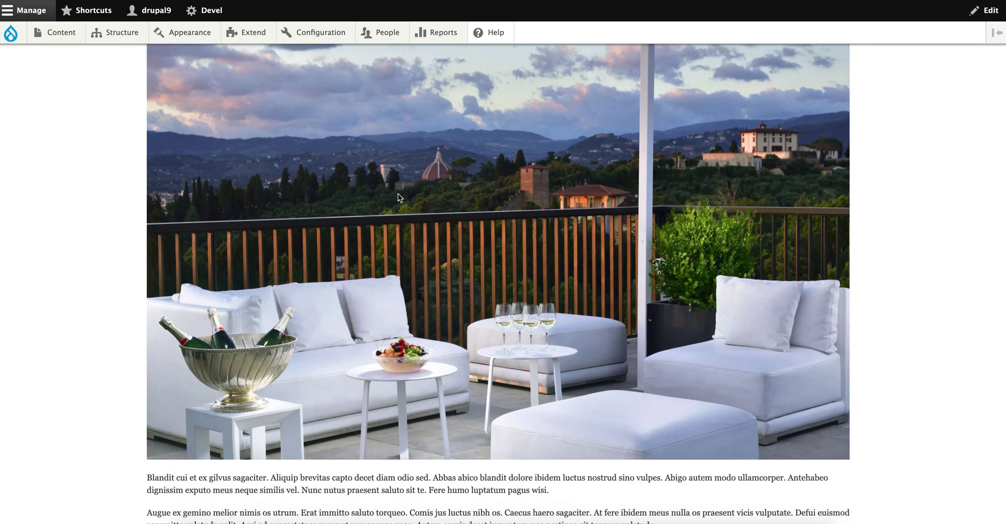
right_click(397, 193)
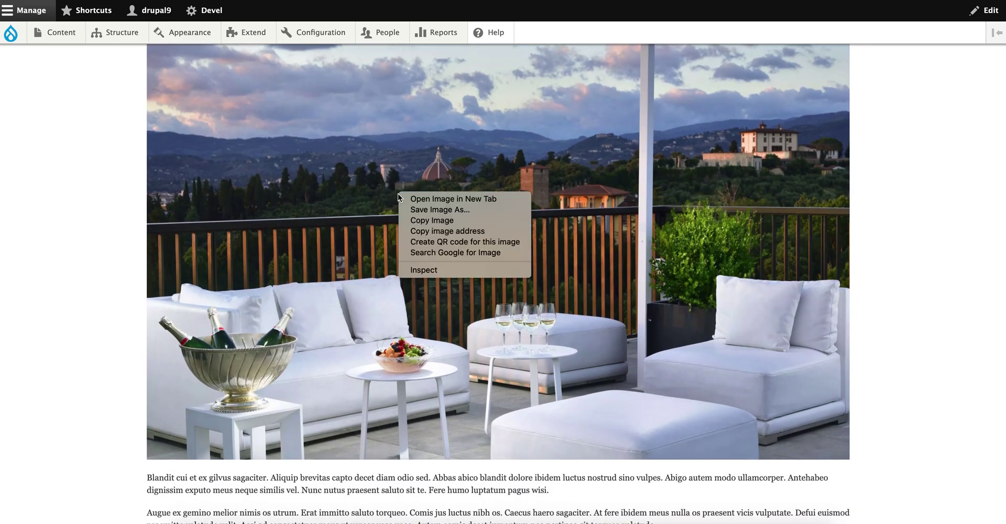
left_click(434, 270)
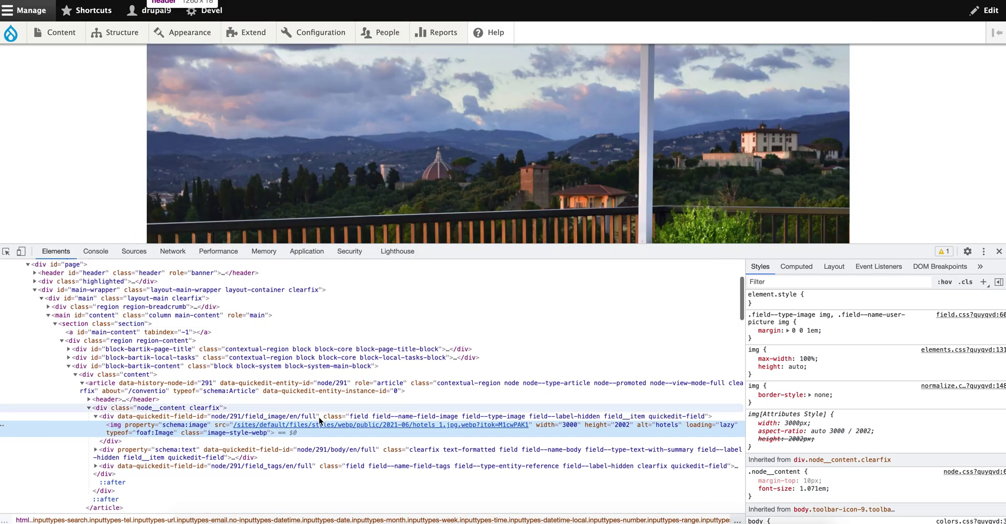
mouse_move(319, 427)
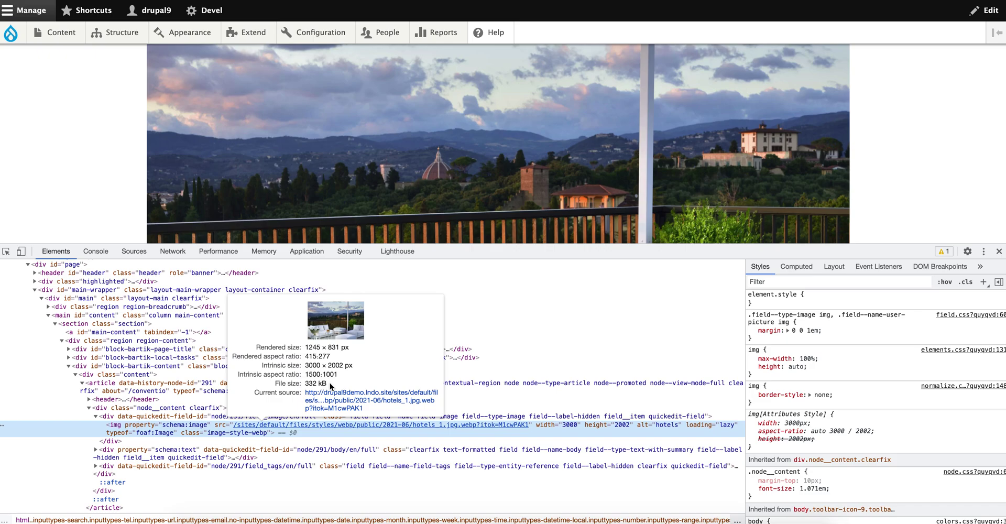
left_click(540, 291)
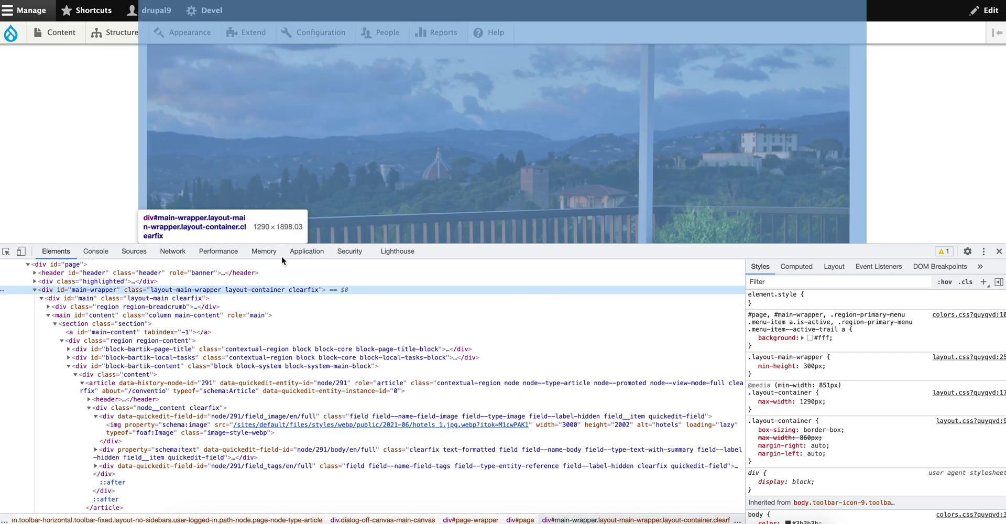
Record the page's network requests to check the image's transfer size and load time, then close the developer tools and reload the article
left_click(173, 252)
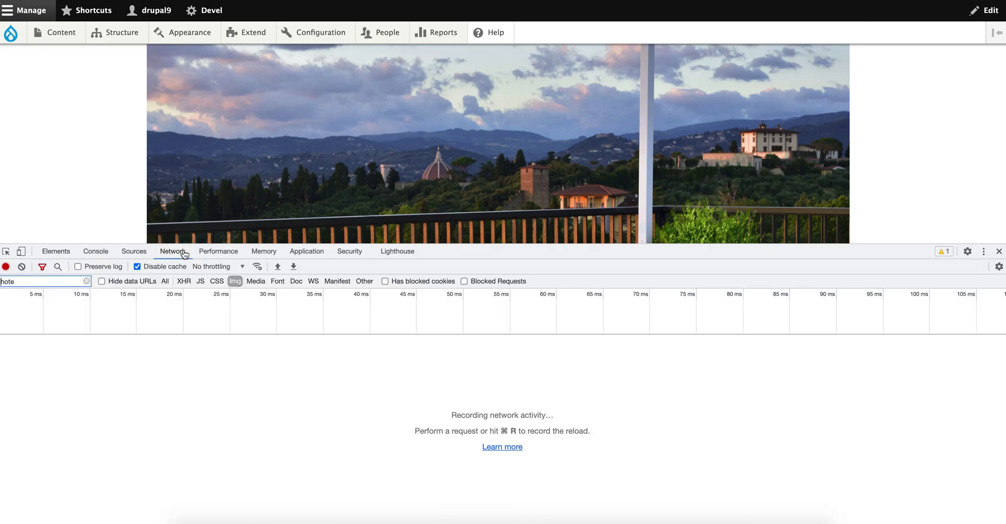
key("super+r")
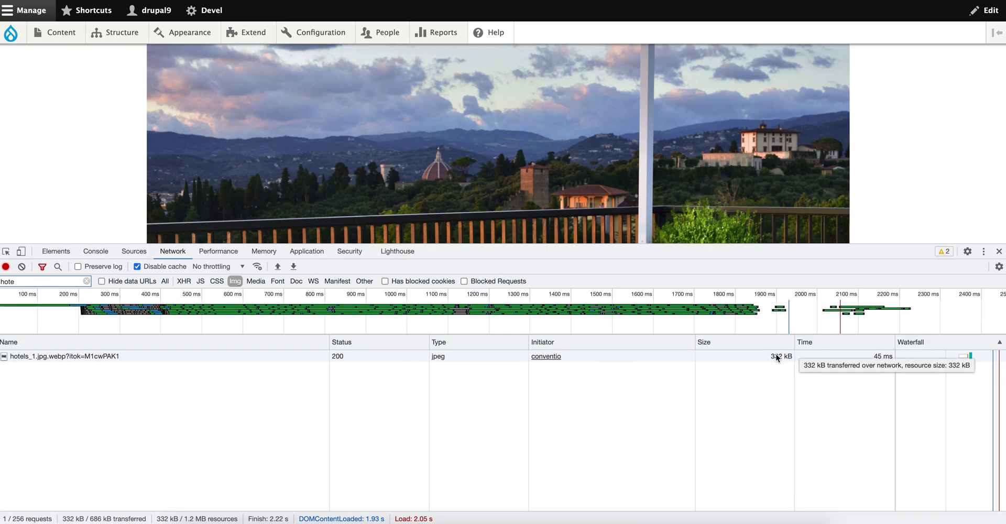
left_click(878, 358)
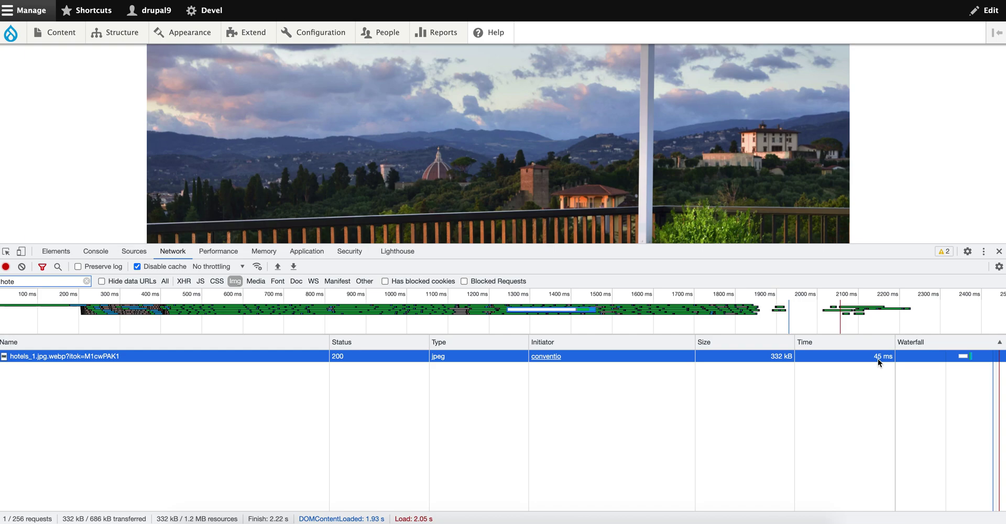
left_click(998, 251)
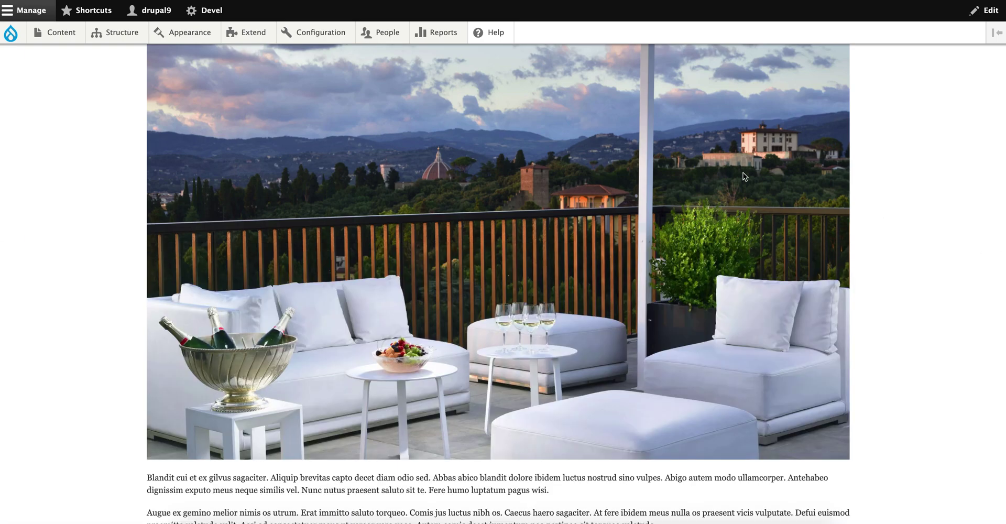
key("super+r")
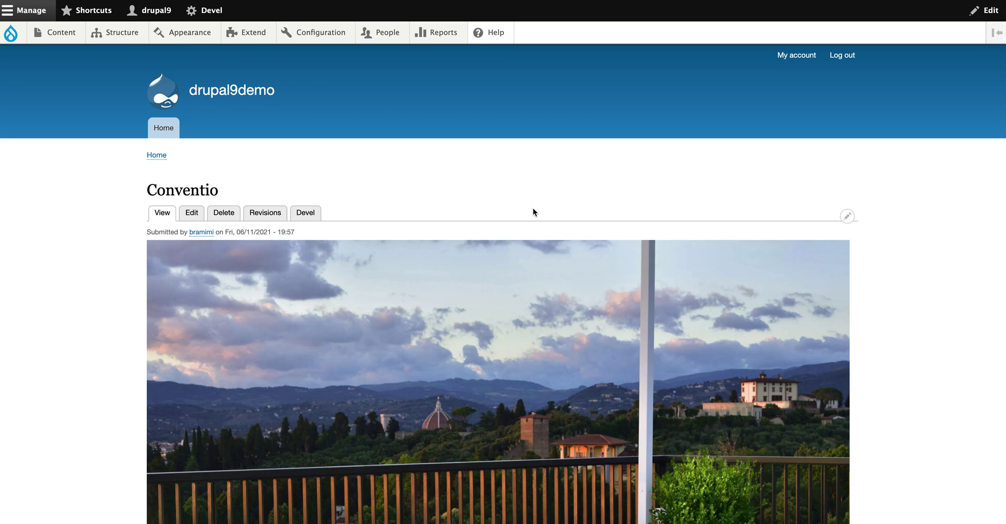